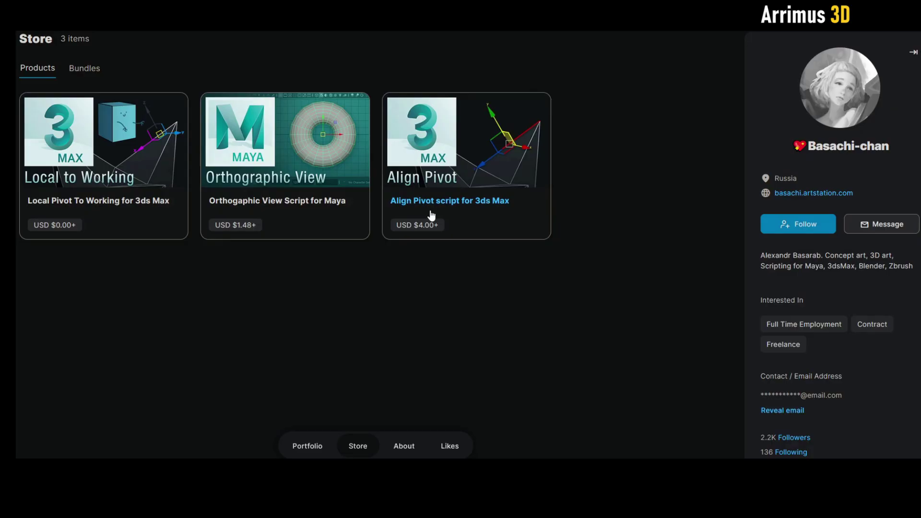
Open the Align Pivot script for 3ds Max in the store
click(422, 166)
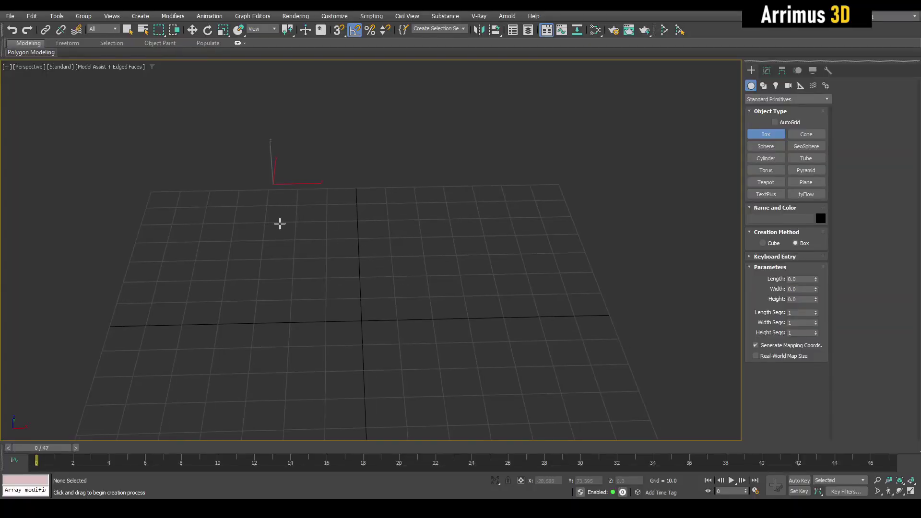
Switch to 3ds Max and create a large box over the grid in the perspective viewport
drag(280, 222, 518, 403)
click(512, 198)
key(w)
middle_drag(498, 236, 475, 257)
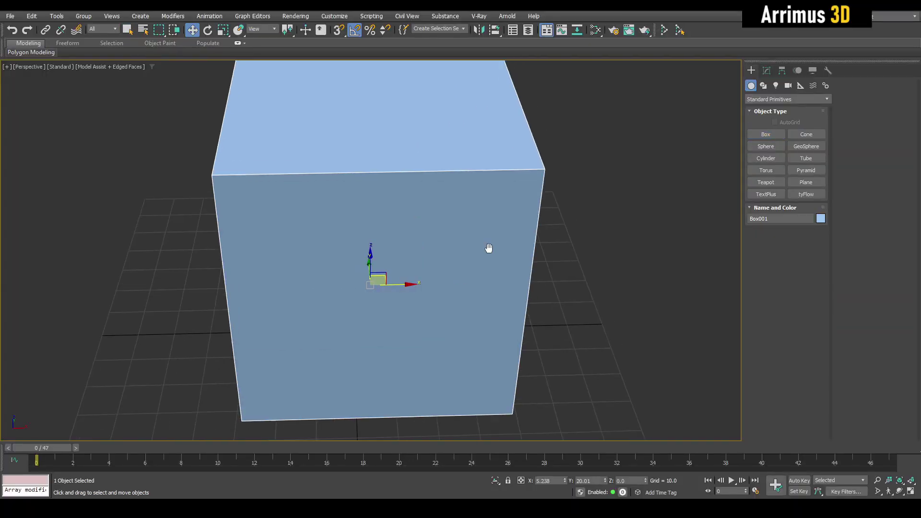
scroll(465, 272, down, 4)
Add an Edit Poly modifier to the box and select one of its side polygons
key(1)
alt+middle_drag(417, 274, 315, 207)
drag(347, 224, 348, 225)
alt+middle_drag(348, 224, 495, 181)
key(2)
click(468, 176)
drag(497, 173, 502, 188)
key(4)
alt+middle_drag(491, 196, 493, 265)
click(453, 234)
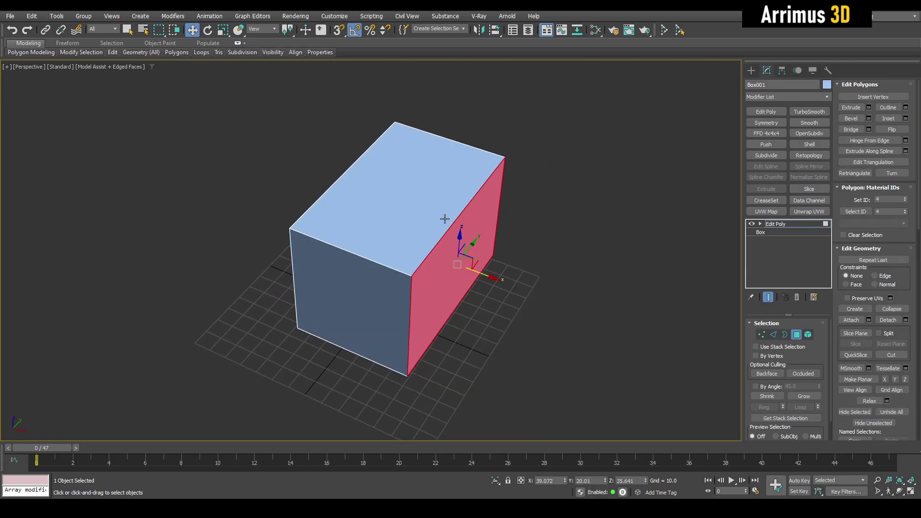
Select all polygons of the box and rotate them so the box is tilted off the world axes
key(ctrl+a)
middle_drag(435, 245, 434, 232)
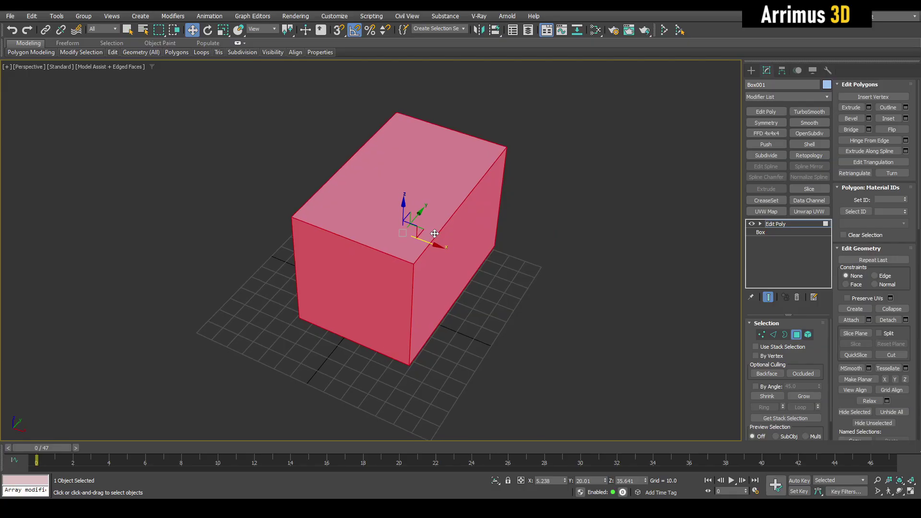
key(4)
key(e)
drag(405, 254, 439, 259)
Try to move the tilted box's long edge with the default view-aligned axes, and undo the move
key(2)
click(441, 258)
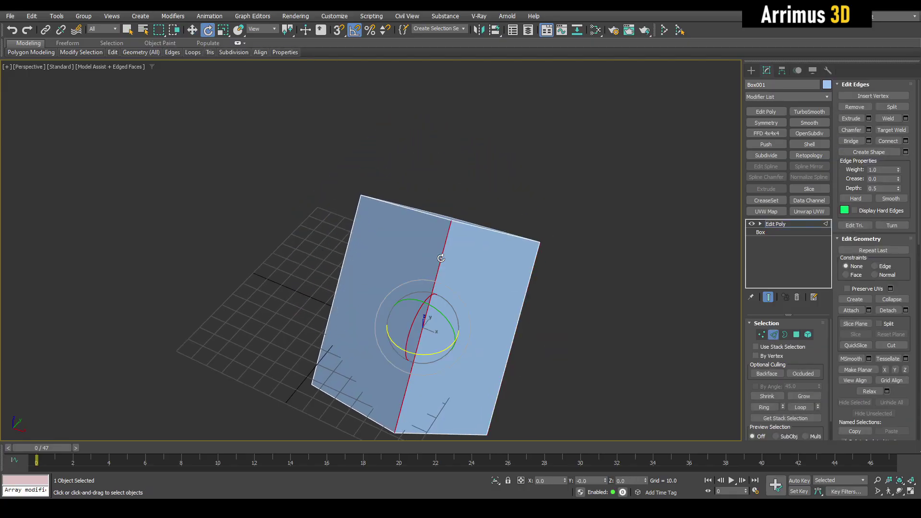
key(w)
alt+middle_drag(440, 258, 399, 239)
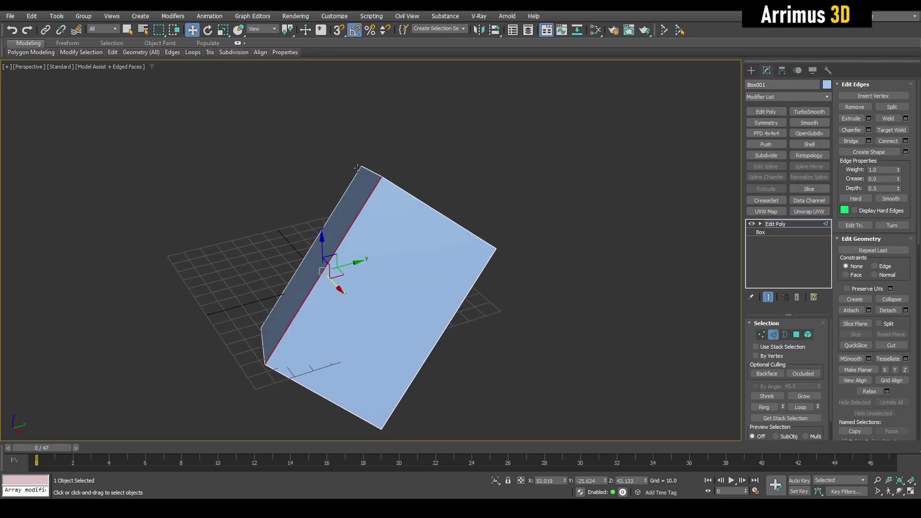
alt+middle_drag(378, 151, 339, 321)
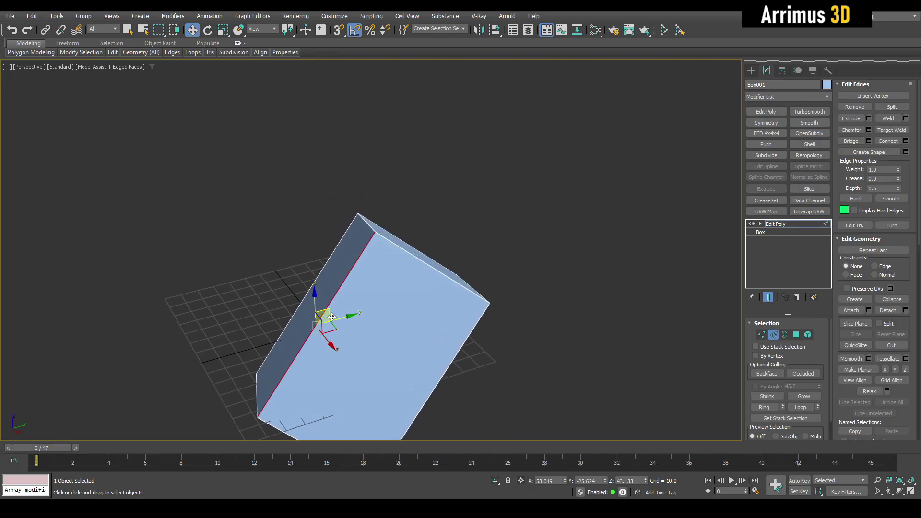
drag(326, 314, 379, 250)
key(ctrl+z)
middle_drag(456, 172, 445, 171)
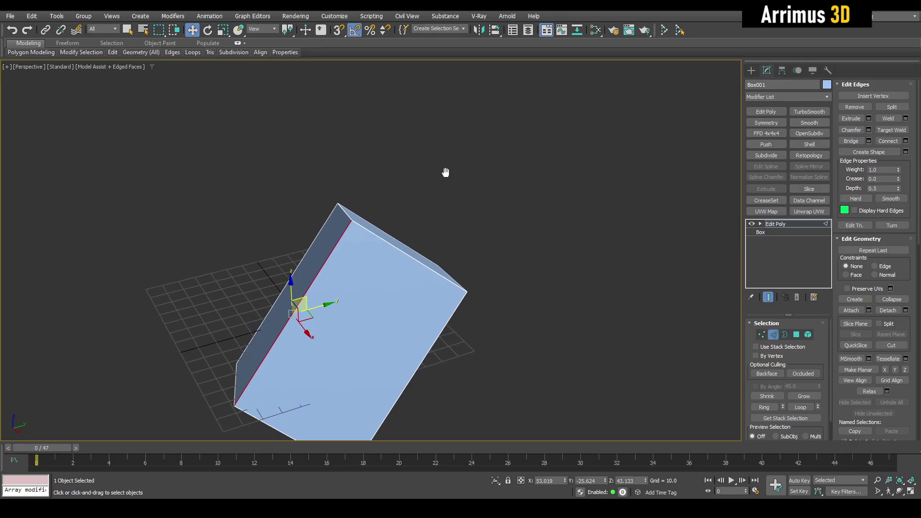
Align the working pivot to the tilted box's short upper edge and cycle through the pivot's axis orientations
middle_drag(435, 207, 396, 222)
key(d)
key(g)
scroll(448, 251, up, 5)
key(q)
scroll(433, 218, down, 5)
key(w)
scroll(398, 232, up, 2)
scroll(399, 197, up, 2)
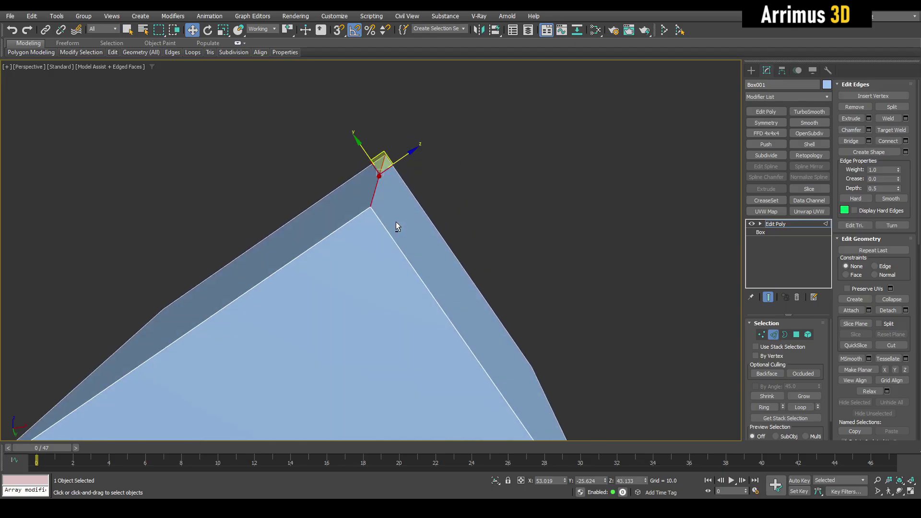
key(w)
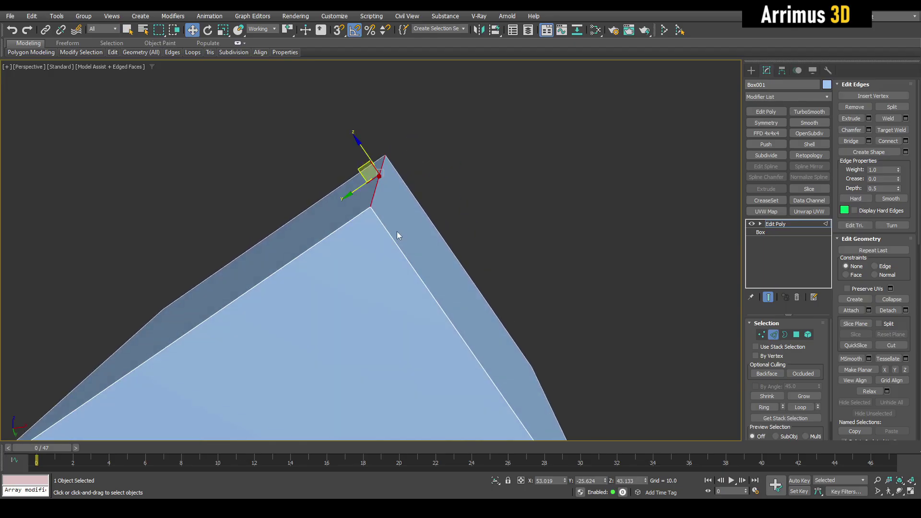
key(w)
key(w)
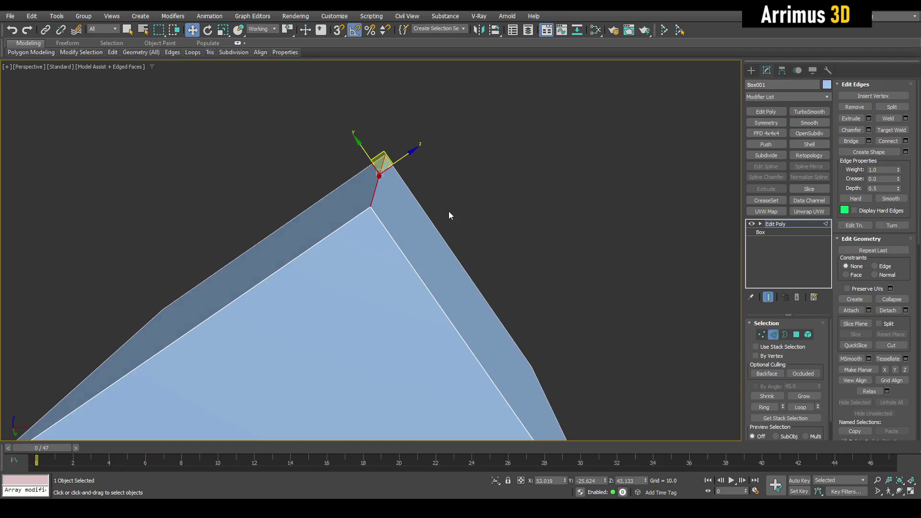
mouse_move(440, 209)
alt+middle_down()
mouse_move(429, 247)
mouse_move(431, 215)
mouse_move(442, 206)
alt+middle_up()
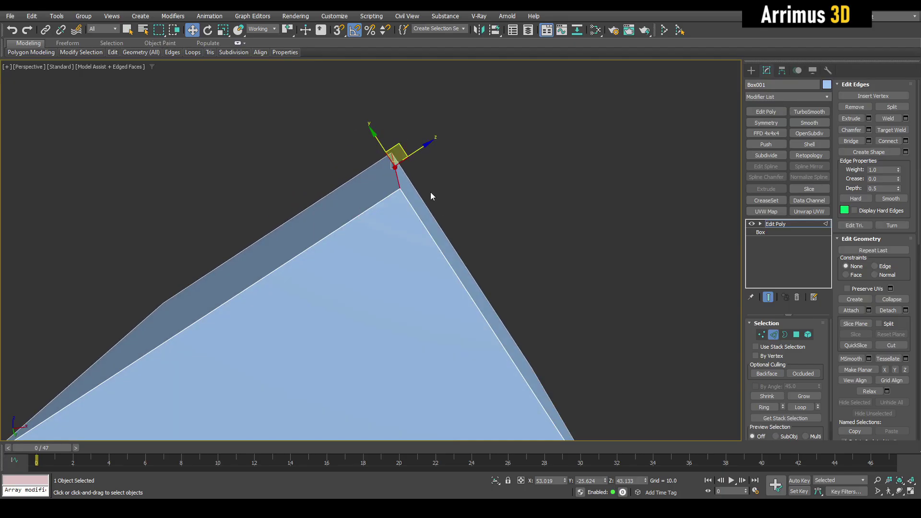
Try to move the short upper edge within the aligned working pivot's plane
alt+middle_drag(419, 177, 418, 182)
drag(386, 174, 434, 213)
right_click(408, 172)
right_click(434, 213)
Try to slide the tilted box's long edge along its own direction using the working pivot
alt+middle_drag(433, 213, 398, 222)
scroll(350, 260, down, 4)
key(shift+z)
key(shift+z)
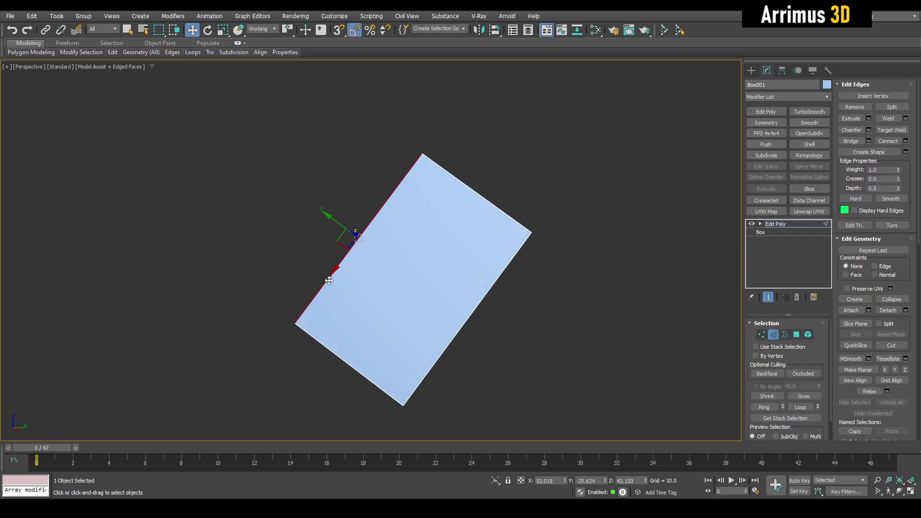
drag(336, 263, 394, 237)
right_click(393, 236)
middle_drag(445, 212, 397, 289)
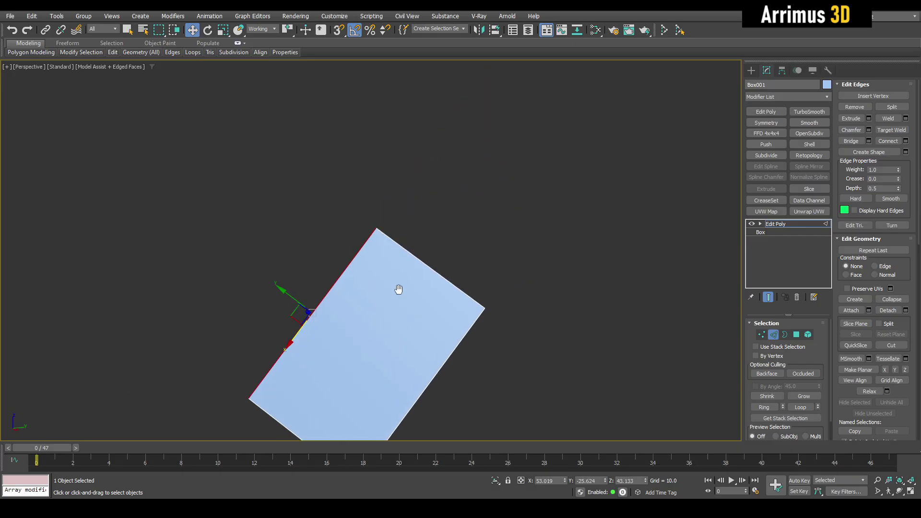
Insert two edge loops across the box and one lengthwise loop with SwiftLoop
key(4)
key(ctrl+a)
middle_drag(425, 256, 445, 169)
key(1)
scroll(370, 203, up, 3)
key(alt+1)
click(360, 213)
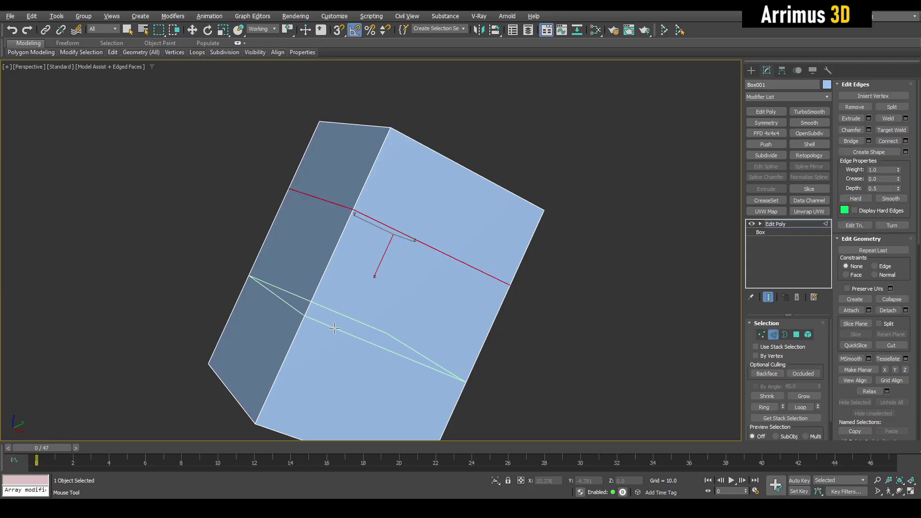
click(345, 331)
alt+middle_drag(345, 331, 335, 241)
click(289, 216)
key(w)
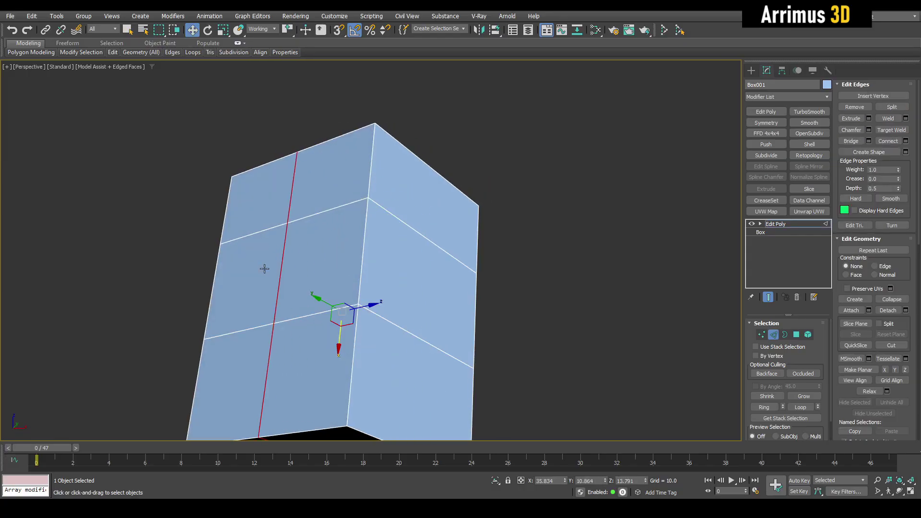
Extrude the middle outer polygon of the subdivided side outward along the working pivot's Y axis
key(shift+z)
key(4)
key(ctrl+a)
click(267, 240)
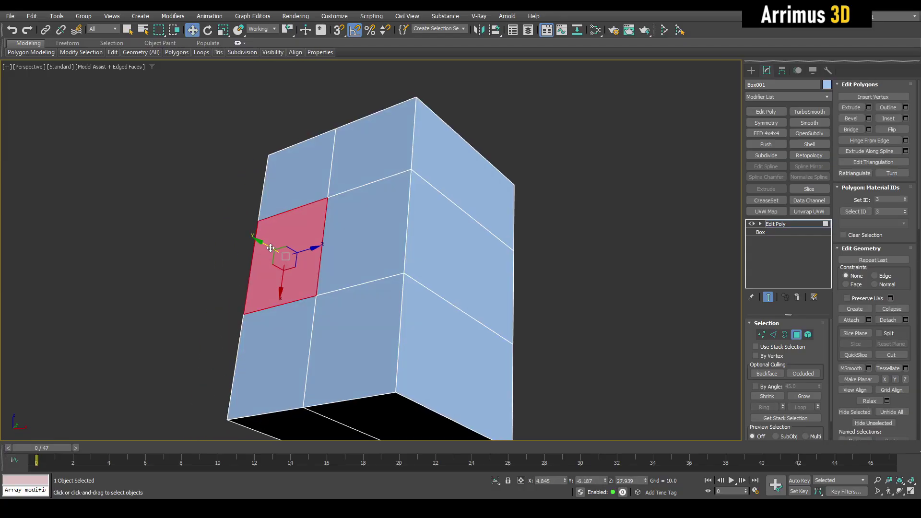
shift+drag(266, 245, 193, 203)
Examine the default pivot with all polygons selected and with the extruded block's outer vertical edge selected
key(2)
middle_drag(209, 212, 320, 239)
click(273, 215)
alt+middle_drag(321, 240, 327, 259)
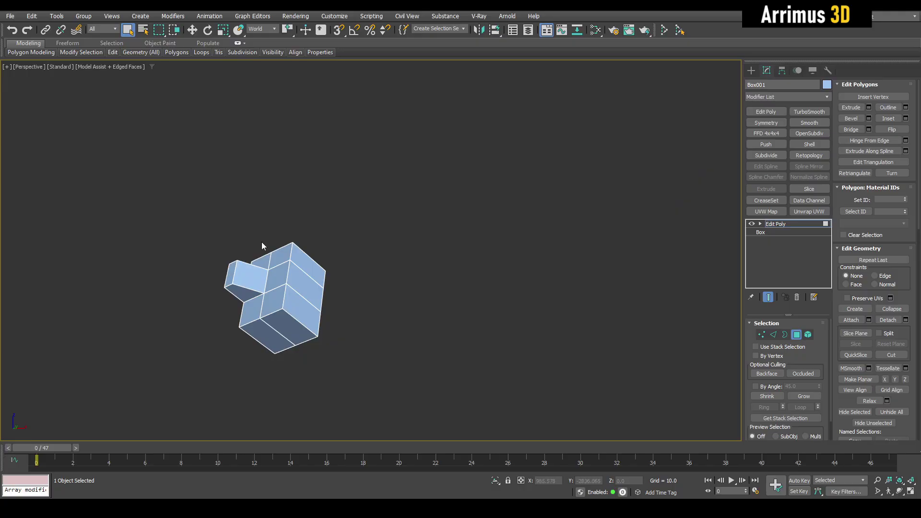
middle_drag(261, 255, 356, 266)
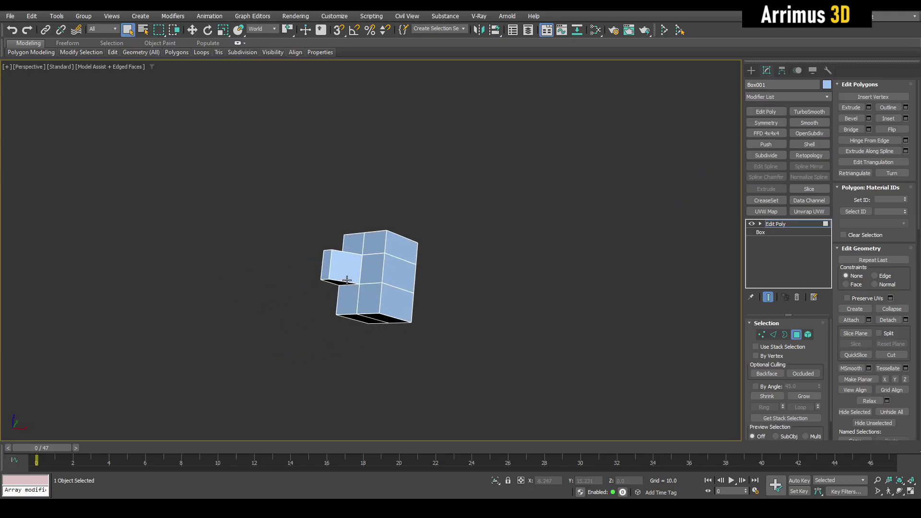
scroll(393, 245, up, 6)
key(ctrl+a)
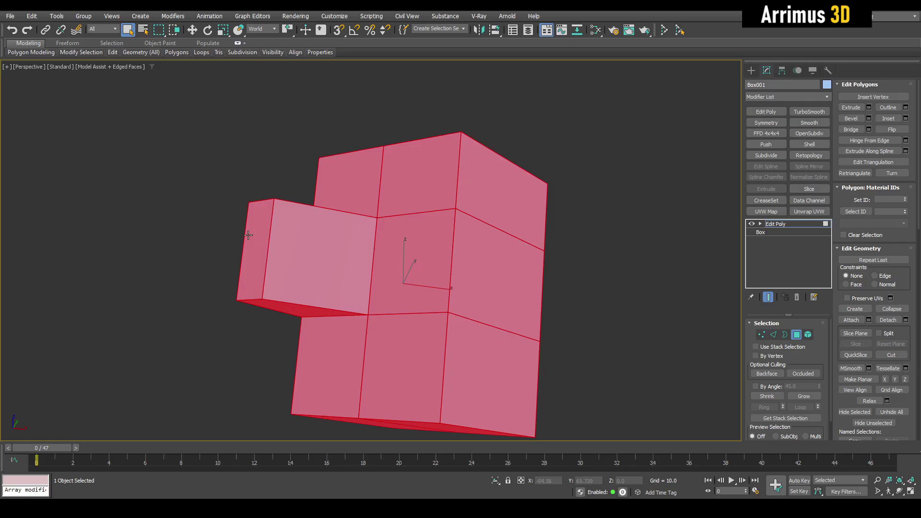
key(2)
alt+middle_drag(245, 252, 274, 236)
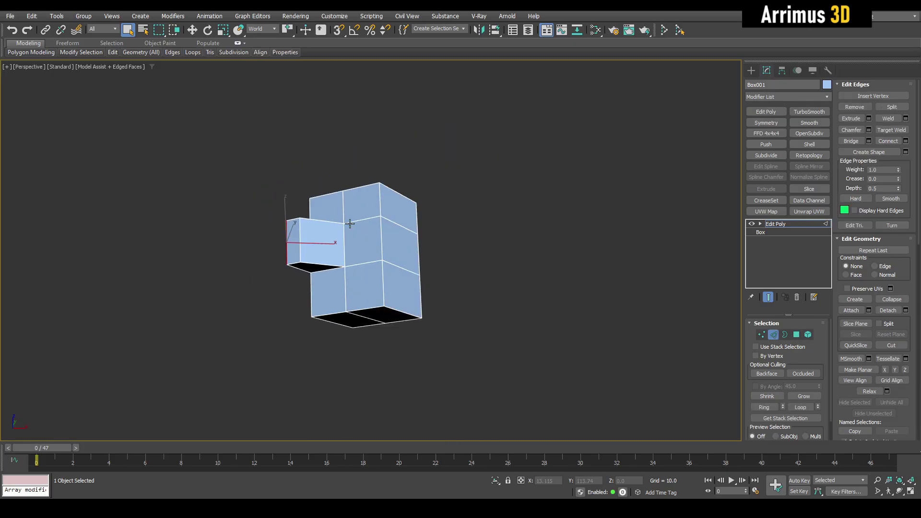
Examine the rotation pivot with all polygons of the mesh selected, and clear the selection
key(4)
key(ctrl+a)
key(e)
alt+middle_drag(348, 261, 396, 296)
click(467, 132)
scroll(283, 254, up, 4)
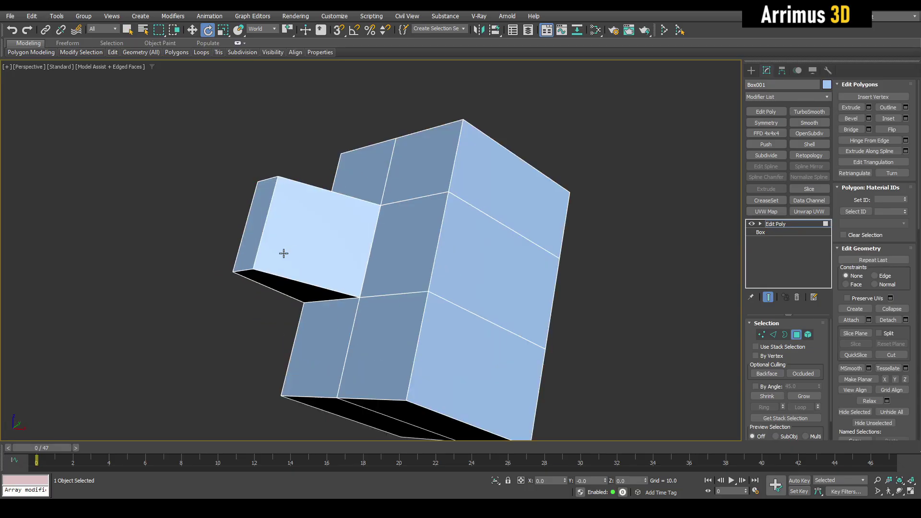
Select an outer vertical edge of the extruded block and align the working pivot to it
key(2)
click(242, 251)
click(364, 190)
click(252, 222)
middle_drag(231, 243, 268, 264)
key(d)
alt+middle_drag(271, 301, 306, 241)
key(w)
scroll(305, 240, up, 2)
alt+middle_drag(297, 188, 237, 256)
Select all edges of the mesh and activate rotation in the working coordinate system
click(237, 256)
scroll(236, 256, down, 4)
key(ctrl+a)
scroll(283, 241, up, 5)
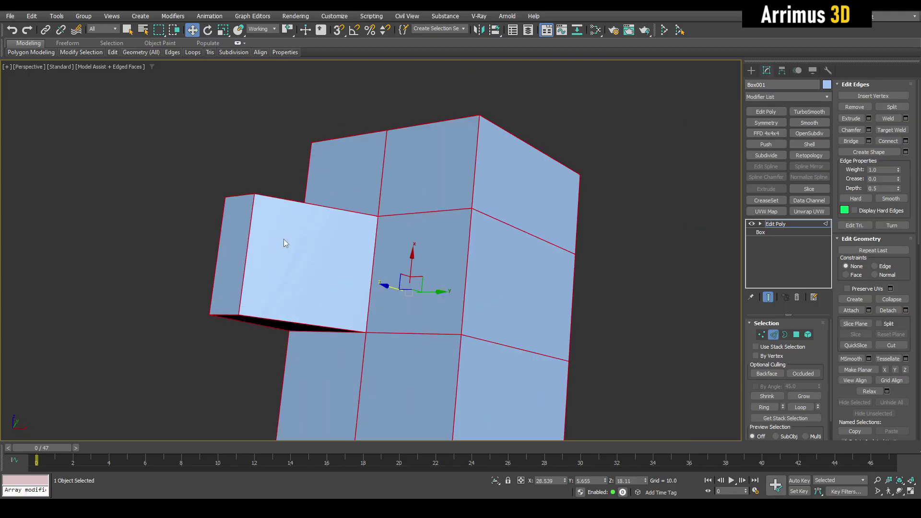
key(e)
middle_drag(369, 287, 390, 247)
Fix the working pivot on the extruded block's outer vertical edge, independent of the current selection
click(246, 211)
click(287, 219)
key(w)
click(200, 213)
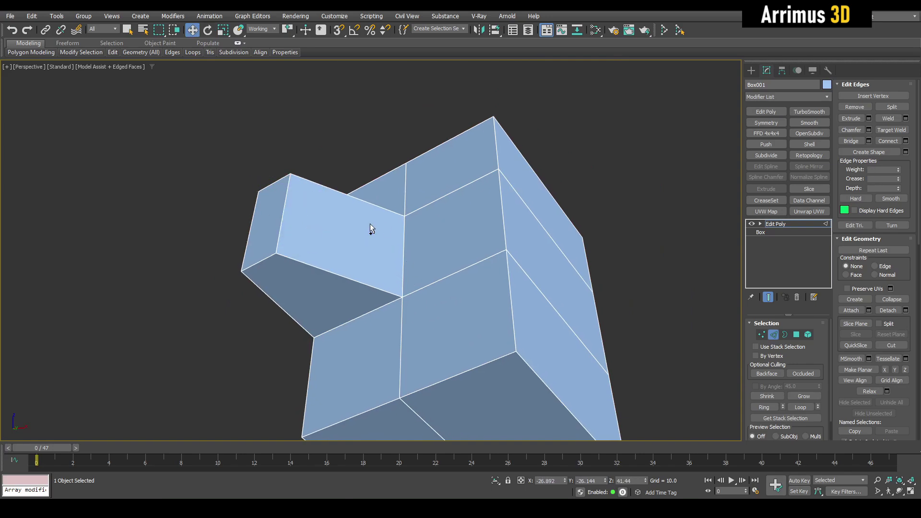
key(ctrl+a)
alt+middle_drag(429, 320, 249, 256)
click(243, 253)
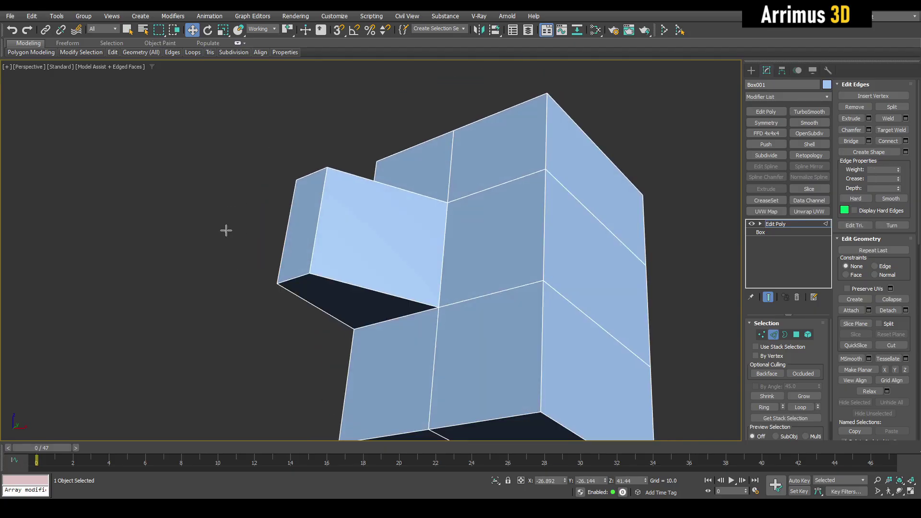
key(s)
key(s)
alt+middle_drag(249, 287, 348, 196)
scroll(393, 184, up, 3)
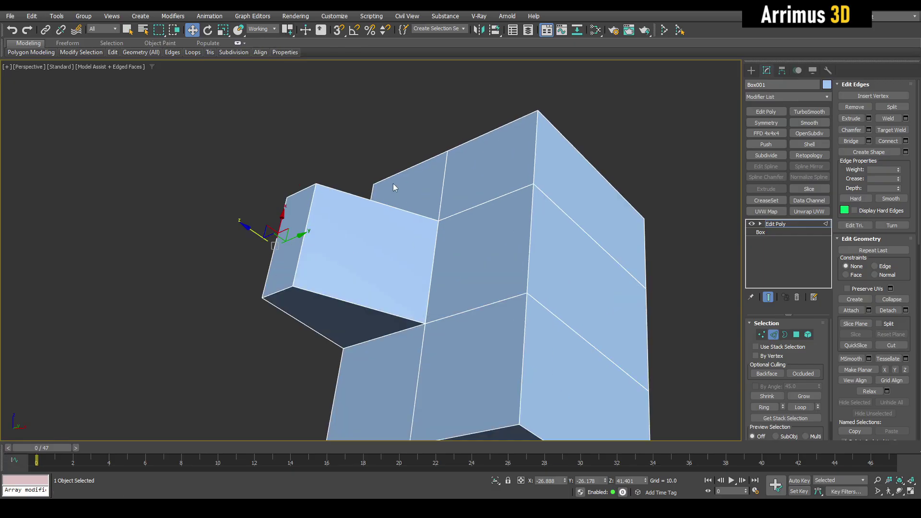
Select all edges and rotate the whole mesh about the working pivot on the block's outer edge
key(ctrl+a)
middle_drag(387, 206, 370, 196)
key(e)
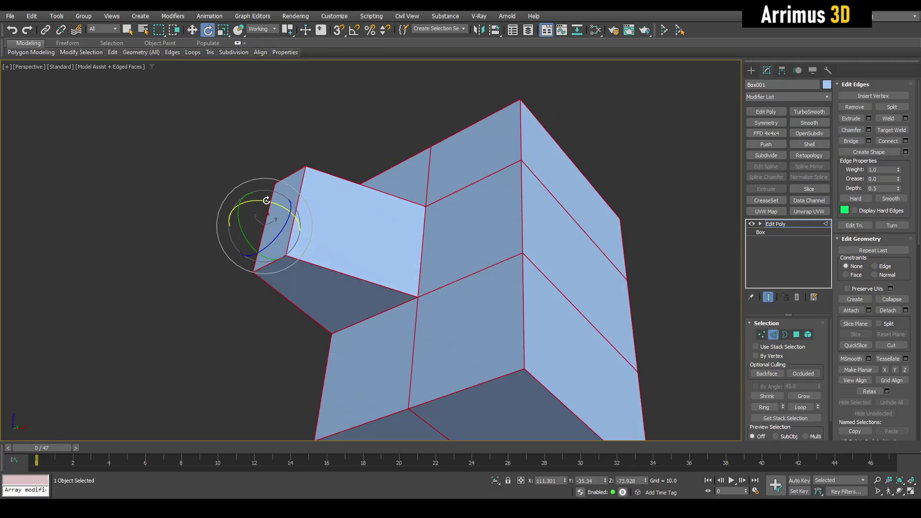
drag(266, 200, 229, 246)
alt+middle_drag(275, 211, 290, 217)
scroll(287, 225, down, 5)
scroll(343, 213, up, 5)
key(2)
key(q)
middle_drag(487, 224, 466, 215)
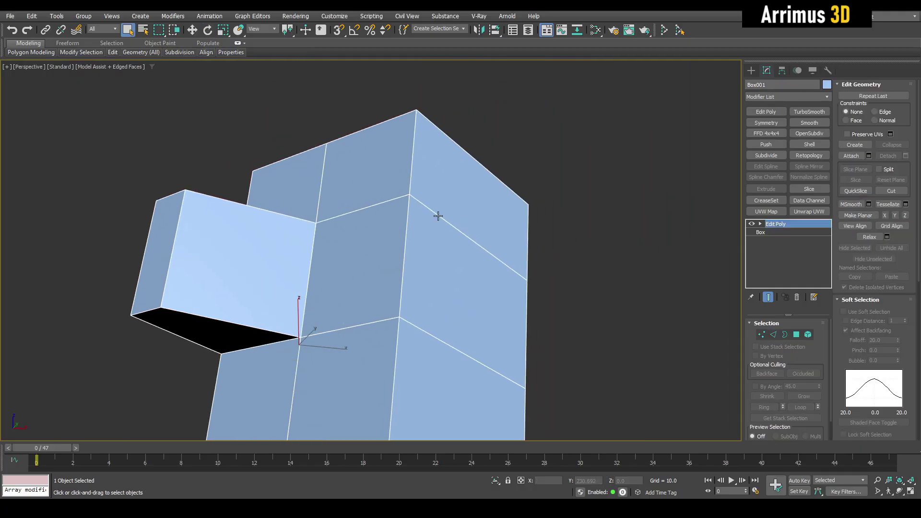
Add two edge loops with SwiftLoop, one on each side of the box's vertical corner edge
middle_drag(406, 217, 399, 209)
key(1)
key(alt+1)
click(408, 195)
click(355, 188)
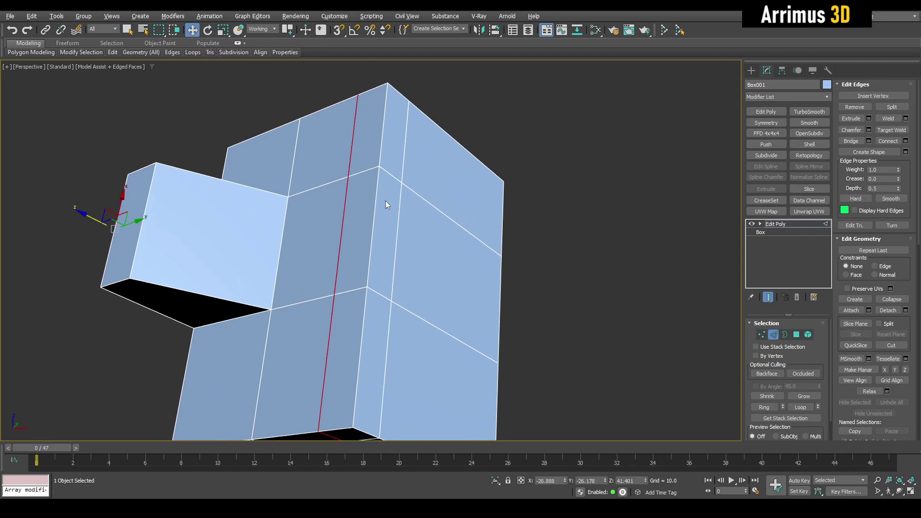
Align the working pivot to the middle corner edge segment and try to move it outward along Z
key(q)
alt+middle_drag(376, 197, 363, 226)
scroll(317, 201, up, 3)
key(w)
click(313, 196)
alt+middle_drag(365, 191, 357, 229)
alt+middle_drag(343, 183, 345, 236)
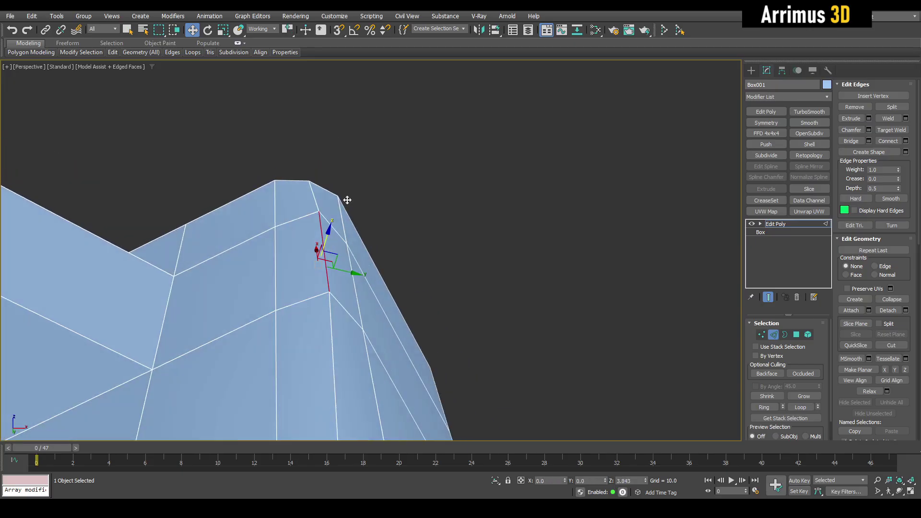
Select the two adjacent middle polygons at the corner and extrude them outward along the working pivot's Z axis
key(4)
key(q)
click(325, 257)
ctrl+click(304, 254)
key(w)
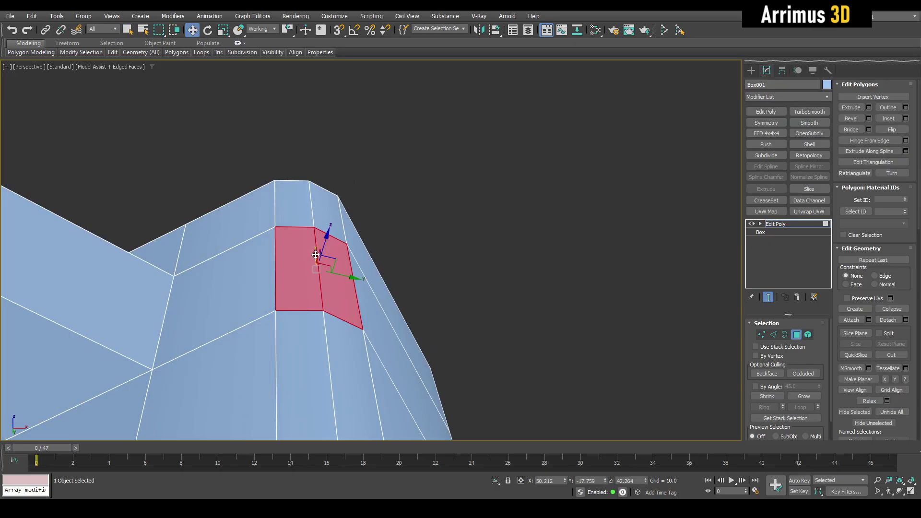
shift+drag(330, 230, 391, 100)
Try to scale the end polygons of the corner extrusion in the working coordinate system
key(r)
middle_drag(391, 100, 273, 152)
drag(278, 150, 315, 157)
middle_drag(315, 158, 368, 139)
key(w)
alt+middle_drag(559, 210, 428, 203)
scroll(428, 203, down, 3)
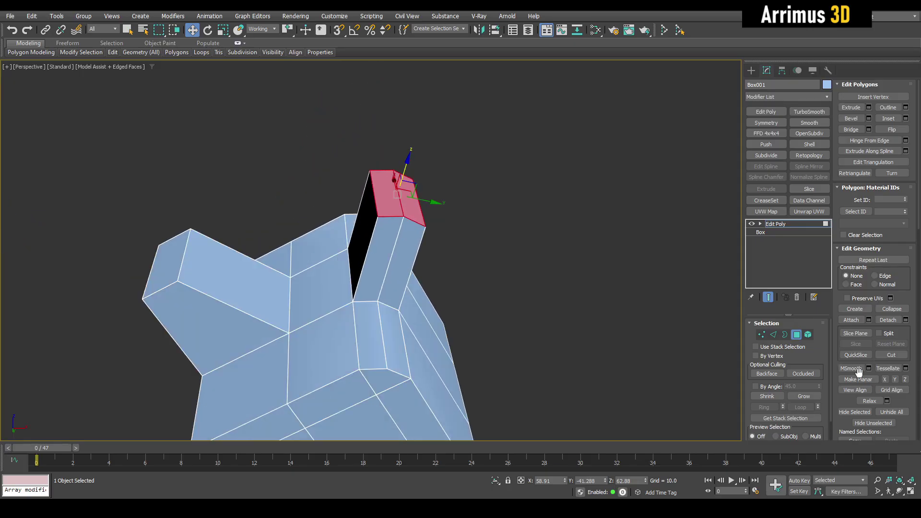
Try to flatten the end polygons with Make Planar on X, Y and Z in turn, undoing each attempt
click(883, 379)
key(ctrl+z)
click(895, 379)
key(ctrl+z)
click(905, 379)
key(ctrl+z)
Try to flatten the end polygons with the general Make Planar command, and undo it
middle_drag(456, 201, 442, 205)
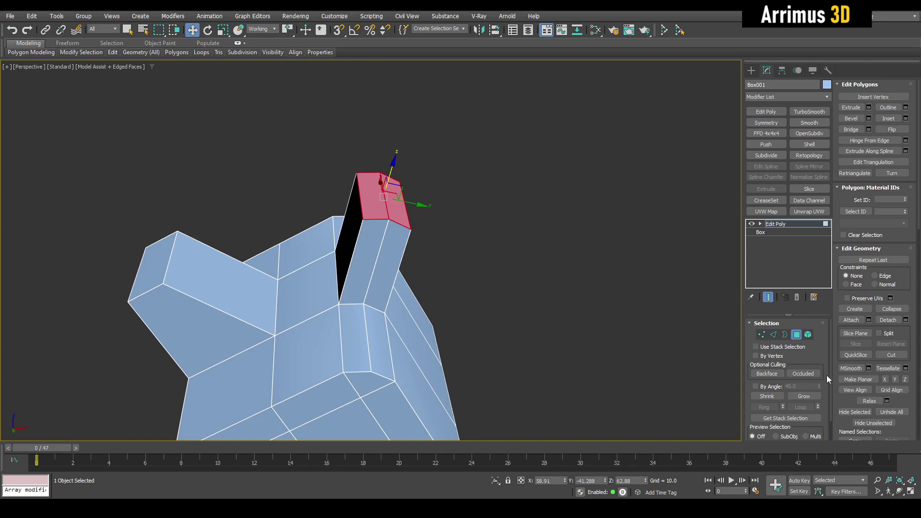
click(847, 383)
alt+middle_drag(534, 262, 443, 224)
scroll(443, 225, up, 3)
key(ctrl+z)
Flatten the corner extrusion's end polygons by scaling them to 1% along the working pivot's Z axis
middle_drag(392, 205, 410, 190)
key(r)
drag(402, 154, 385, 228)
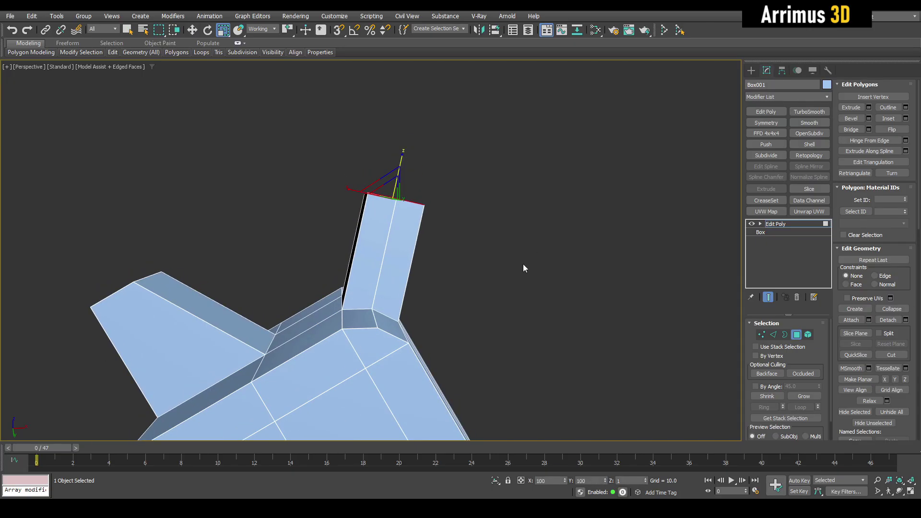
Add three edge loops across the box's sloped side by connecting the ring of its lengthwise edges
alt+middle_drag(403, 212, 465, 187)
key(q)
scroll(460, 204, up, 3)
key(1)
alt+middle_drag(456, 223, 451, 267)
key(alt+1)
key(w)
key(4)
click(411, 218)
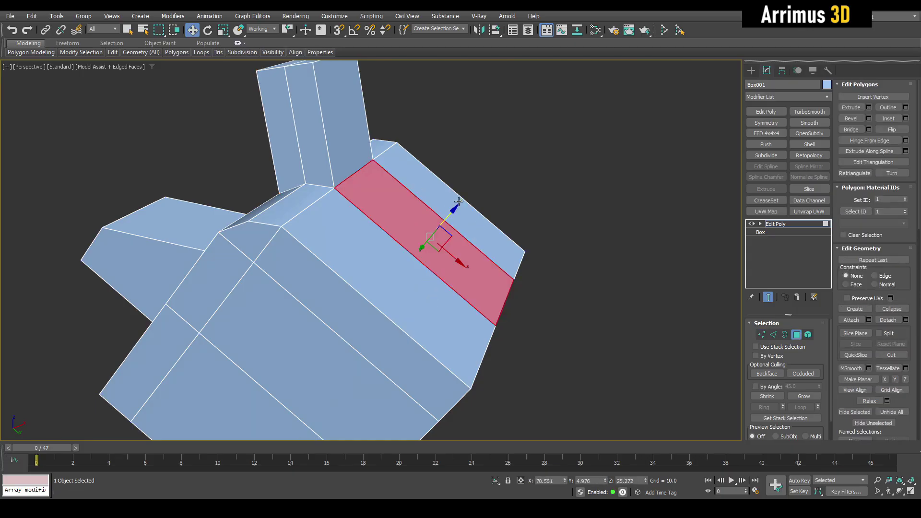
key(2)
click(442, 221)
key(alt+r)
key(ctrl+shift+e)
click(469, 275)
Move a polygon and individual edges on the subdivided sloped side to make its surface uneven
key(4)
click(437, 287)
drag(436, 288, 421, 241)
key(2)
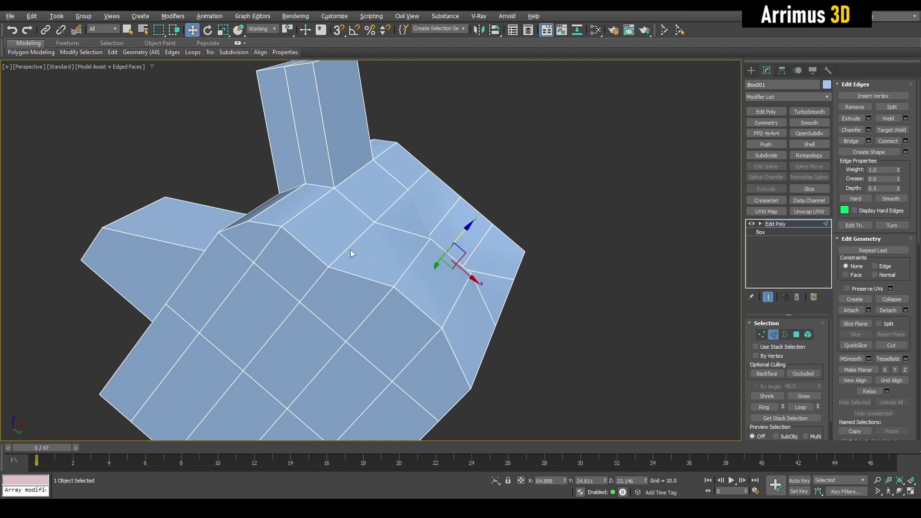
click(349, 248)
drag(369, 226, 348, 249)
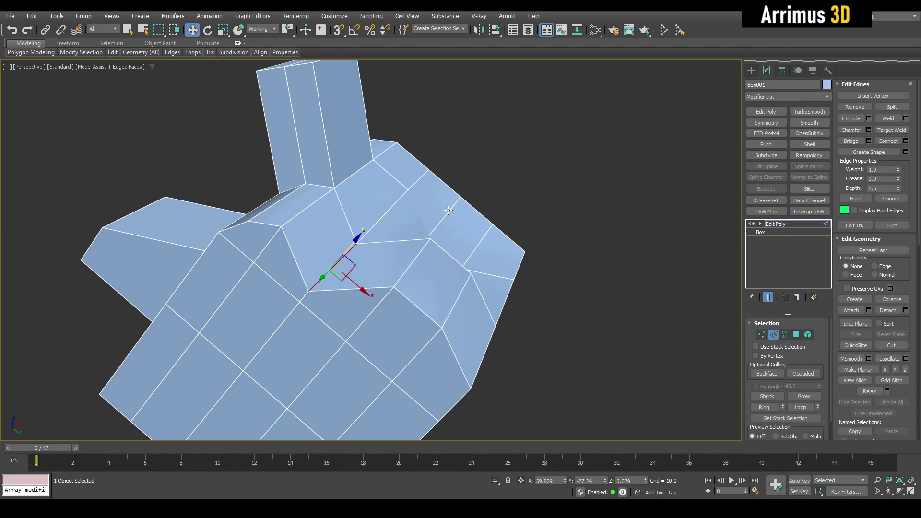
click(476, 211)
alt+middle_drag(493, 190, 474, 166)
scroll(385, 205, down, 5)
middle_drag(379, 196, 387, 195)
scroll(438, 208, up, 2)
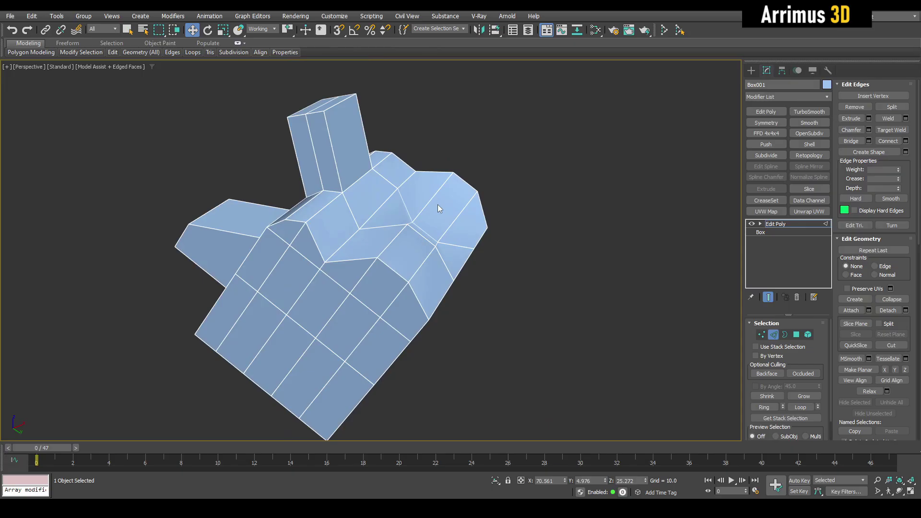
scroll(437, 201, up, 5)
alt+middle_drag(471, 195, 441, 253)
scroll(442, 253, up, 2)
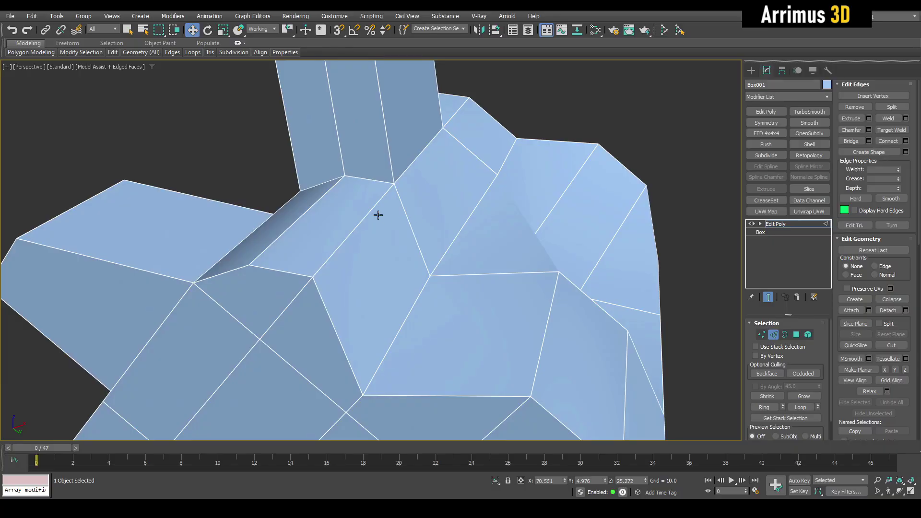
Select all polygons of the uneven sloped side using Point To Point Selection
click(370, 210)
alt+middle_drag(384, 189, 457, 224)
alt+middle_drag(498, 163, 459, 185)
scroll(527, 137, down, 4)
key(4)
click(543, 212)
click(563, 268)
alt+middle_drag(622, 225, 542, 277)
click(491, 281)
key(p)
click(409, 228)
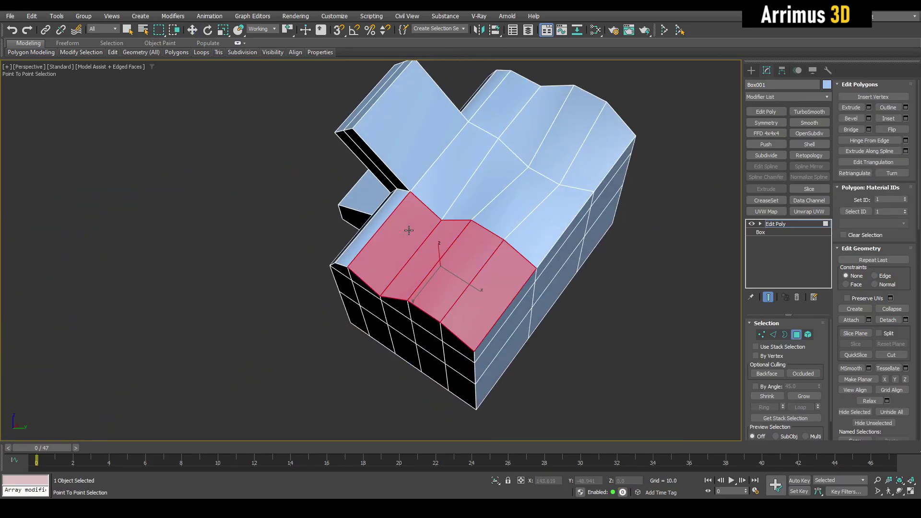
click(520, 202)
mouse_move(541, 208)
mouse_down()
mouse_move(596, 150)
mouse_move(510, 117)
mouse_up()
Try to flatten the uneven side polygons by scaling them along the working pivot's Z axis, and undo it
key(w)
alt+middle_drag(502, 139, 539, 178)
key(r)
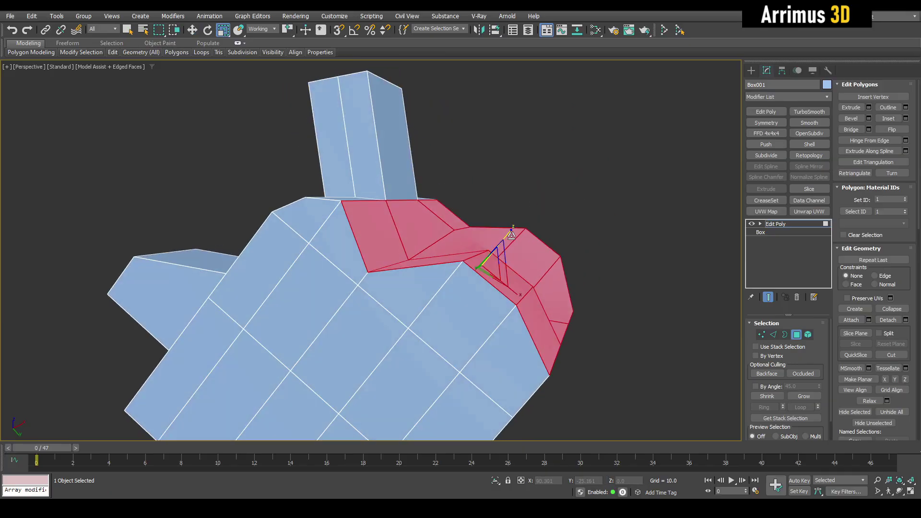
scroll(538, 246, up, 3)
drag(542, 207, 600, 207)
drag(771, 301, 395, 265)
key(ctrl+z)
Pull a front polygon of the uneven side far outward to exaggerate the bump
alt+middle_drag(487, 201, 508, 266)
key(q)
middle_drag(507, 266, 561, 311)
click(462, 290)
key(w)
Reselect the uneven side's polygons and try to flatten them by scaling along the working pivot's Z axis, undoing each attempt
scroll(468, 303, down, 3)
key(q)
click(560, 311)
mouse_move(482, 327)
mouse_down()
mouse_move(371, 288)
mouse_move(499, 216)
mouse_move(566, 217)
mouse_move(465, 143)
mouse_up()
right_click(465, 143)
alt+middle_drag(465, 143, 536, 198)
key(r)
drag(514, 205, 72, 187)
key(ctrl+z)
alt+middle_drag(314, 252, 378, 258)
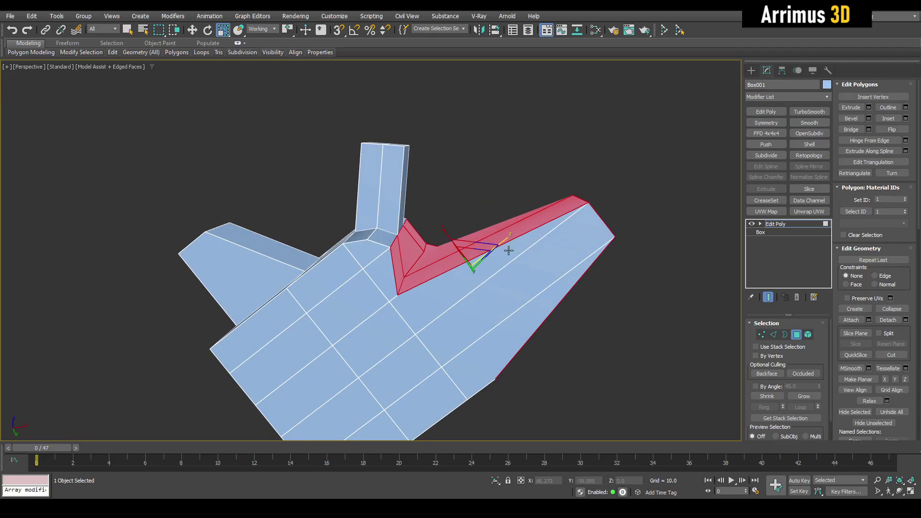
middle_drag(514, 233, 504, 211)
drag(494, 219, 374, 323)
key(ctrl+z)
Align the working pivot to the edge where the uneven side begins, in front of the corner extrusion
alt+middle_drag(429, 235, 416, 262)
key(2)
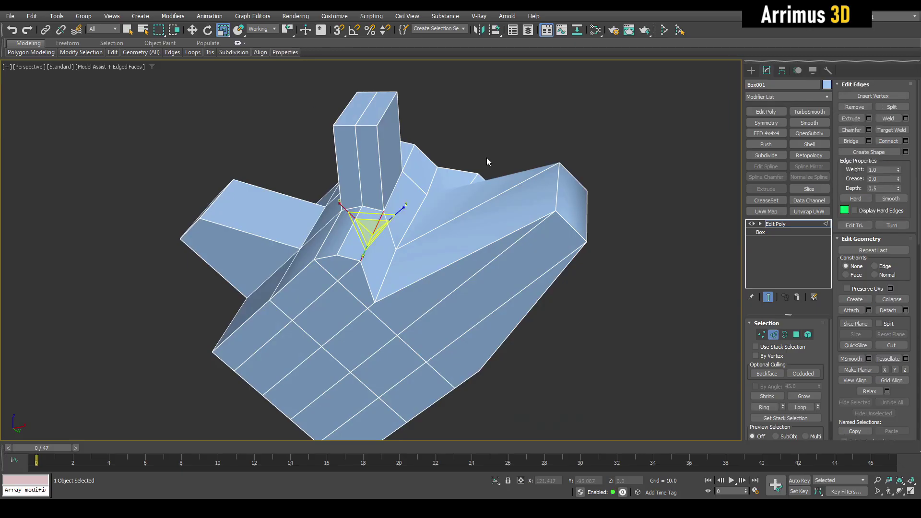
click(528, 136)
alt+middle_drag(528, 136, 526, 142)
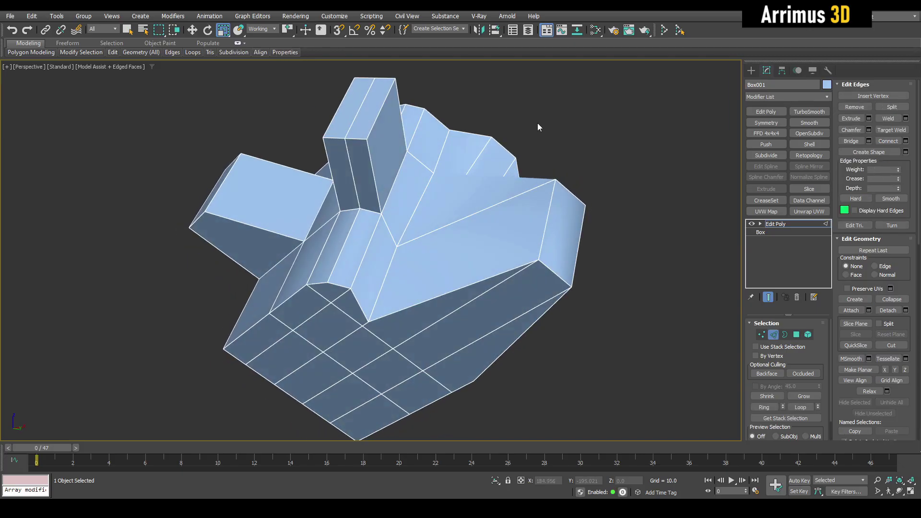
key(s)
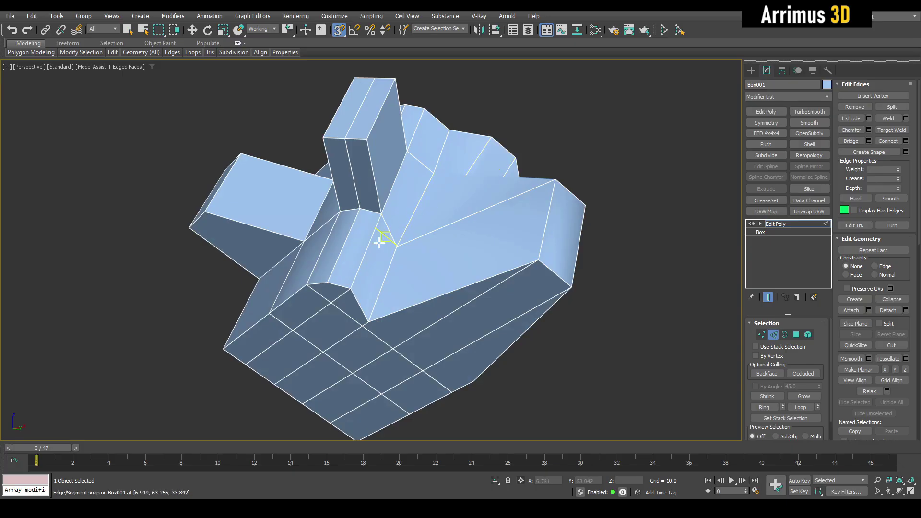
click(368, 248)
alt+middle_drag(409, 254, 472, 263)
Select every polygon of the uneven side, from the front row through to the back row
key(4)
key(q)
alt+middle_drag(555, 284, 464, 292)
click(463, 289)
shift+click(381, 257)
shift+click(339, 257)
alt+middle_drag(339, 257, 428, 242)
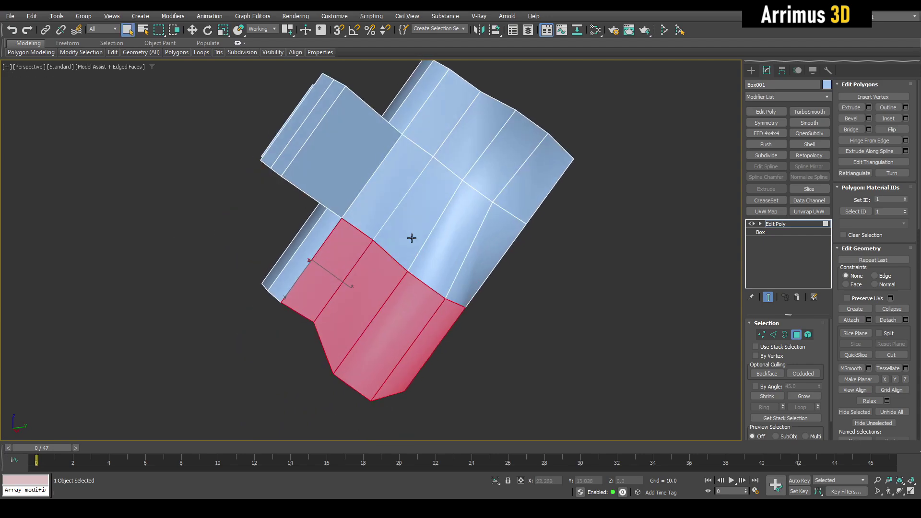
shift+click(475, 253)
click(383, 189)
click(440, 134)
click(533, 181)
right_click(507, 215)
Flatten the selected side polygons by scaling them along the working pivot's Z axis, and leave polygon editing
alt+middle_drag(506, 214, 489, 214)
key(r)
alt+middle_drag(425, 232, 401, 203)
drag(389, 197, 229, 12)
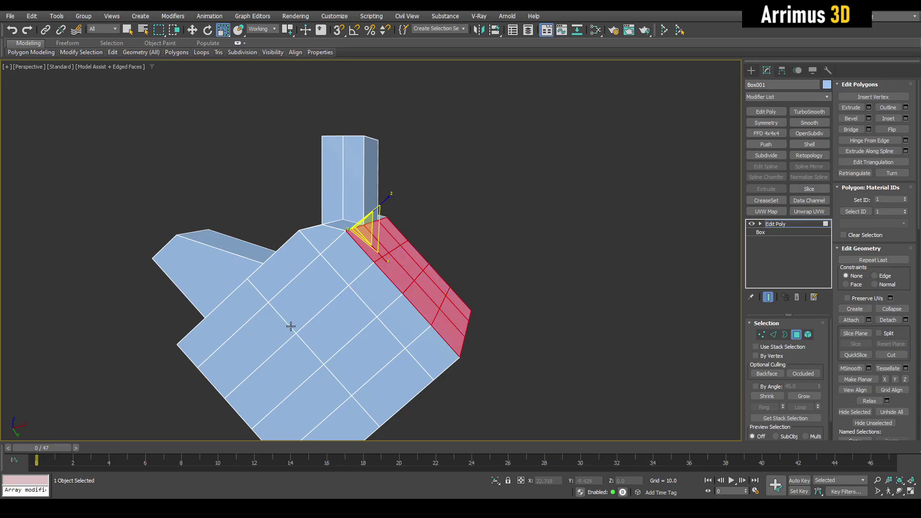
key(q)
alt+middle_drag(336, 268, 409, 293)
middle_drag(407, 259, 438, 290)
scroll(438, 281, down, 3)
key(4)
middle_drag(511, 245, 519, 275)
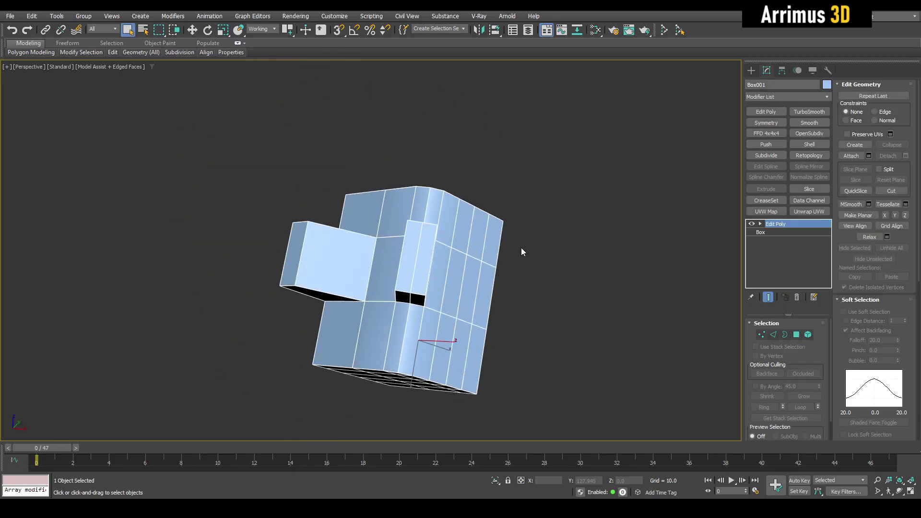